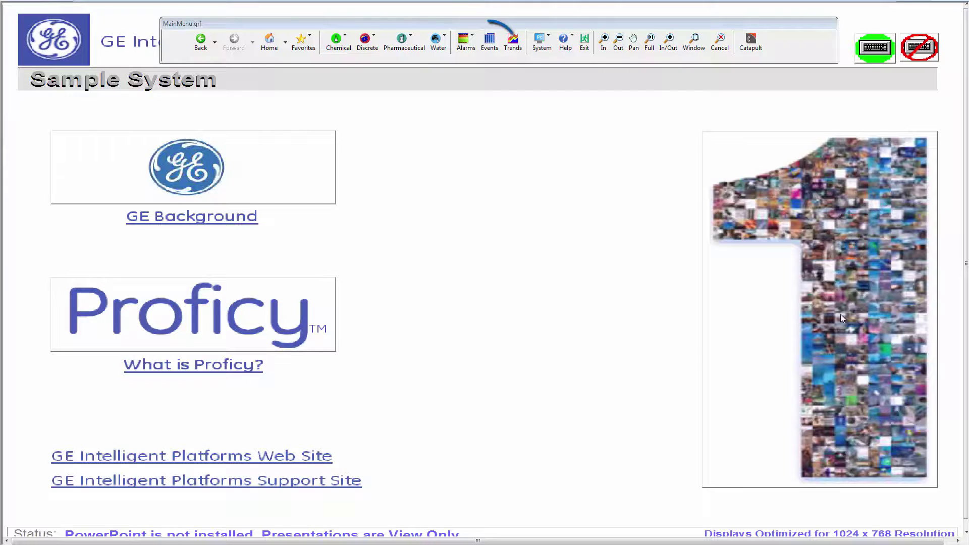
Open the Pt_Events_List display from the Events toolbar button to view live alarm history
left_click(490, 50)
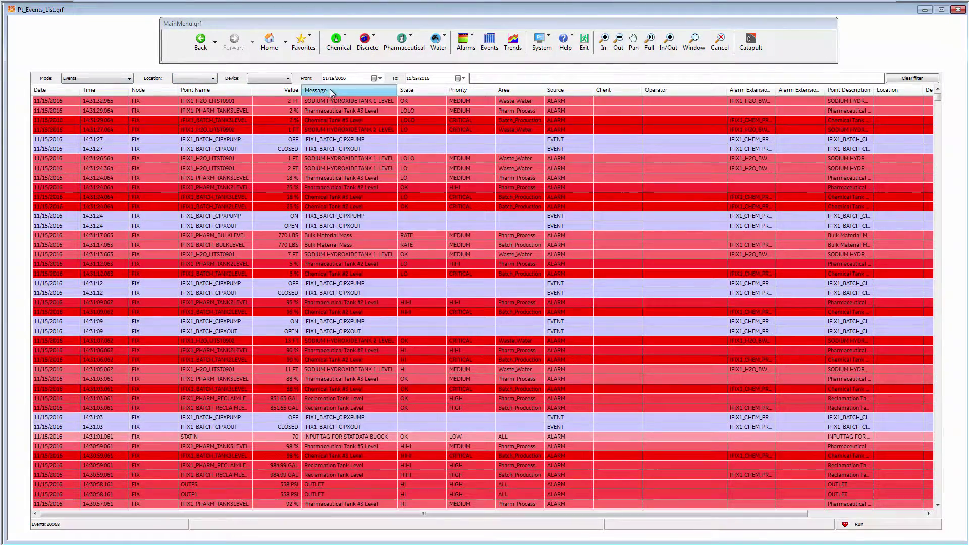
Move the Priority column to the front and limit events to 11/14/2016 through 11/16/2016
left_click_drag(332, 94, 280, 90)
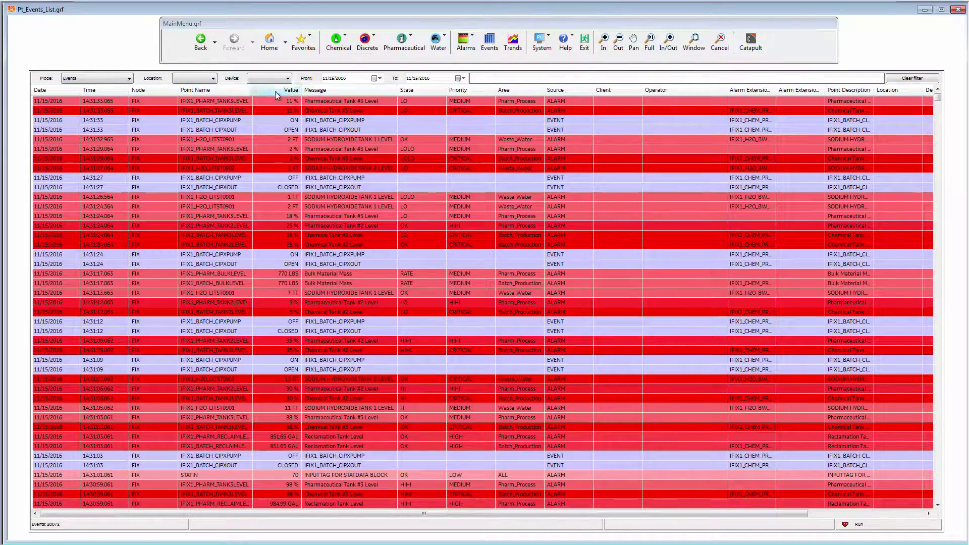
left_click_drag(470, 90, 64, 102)
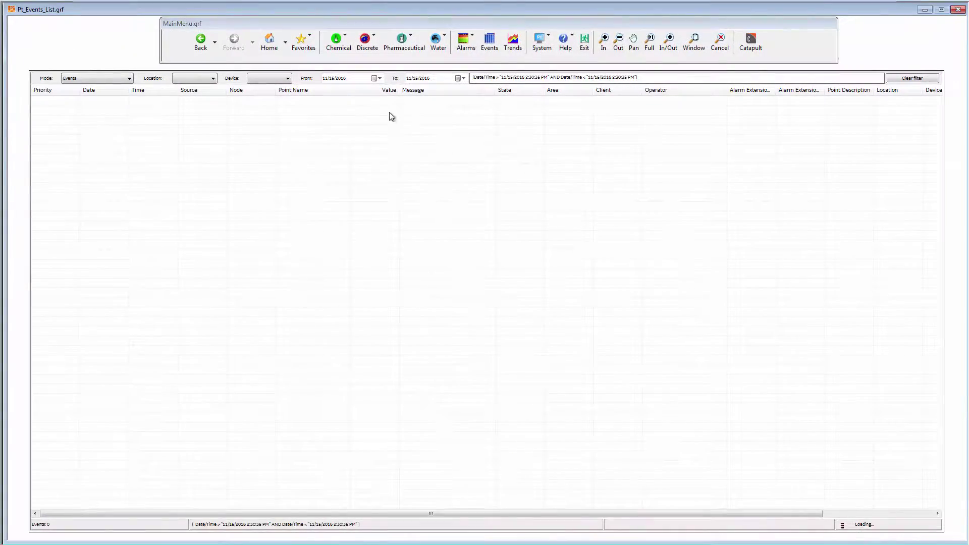
left_click(376, 79)
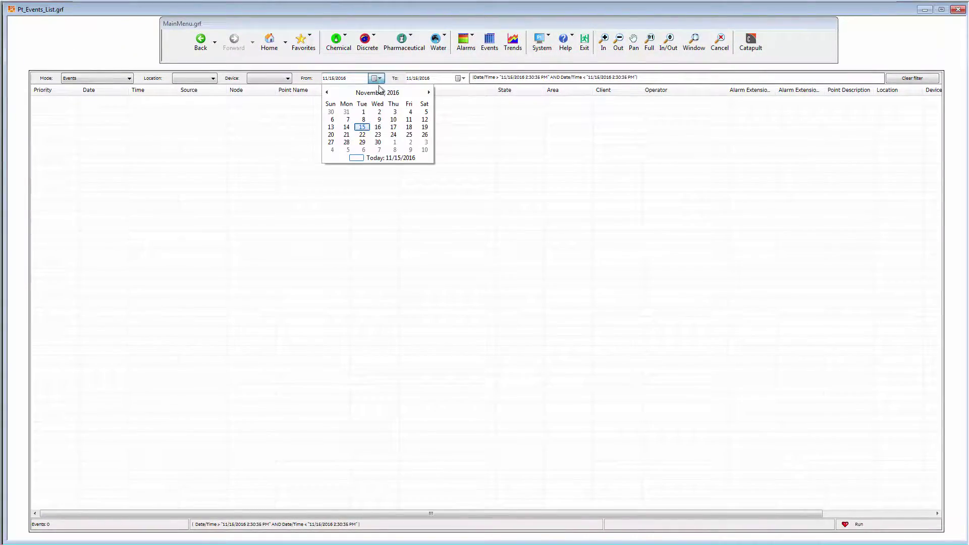
left_click(347, 126)
left_click(464, 79)
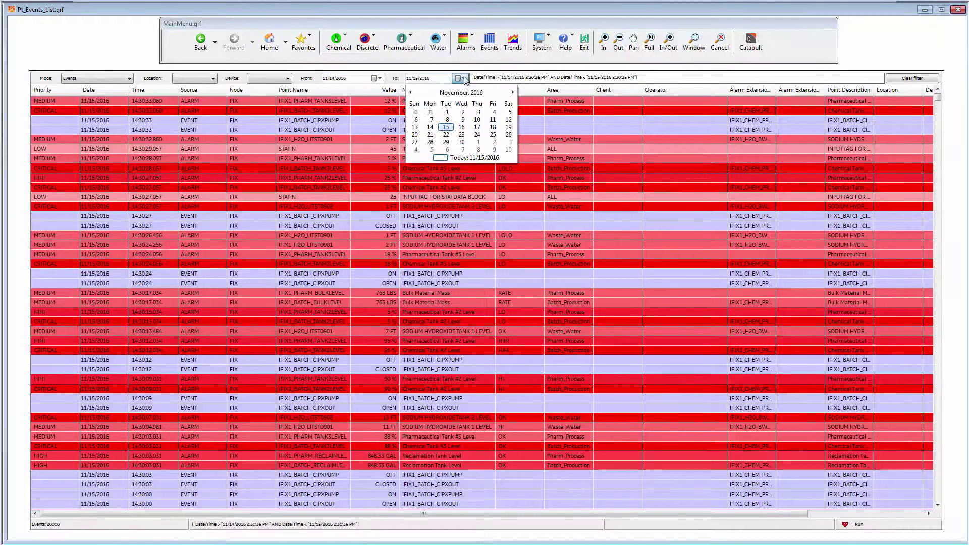
left_click(463, 127)
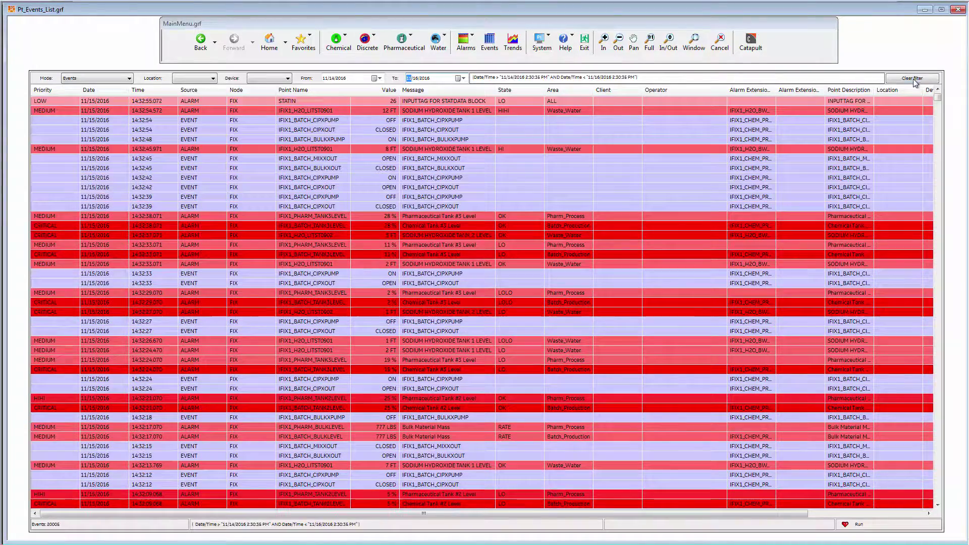
left_click(913, 78)
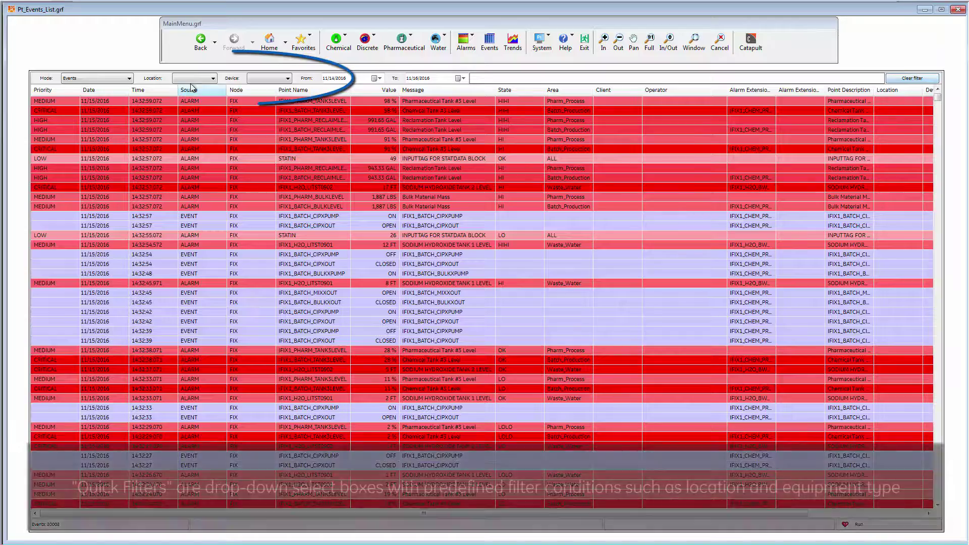
Quick-filter events to location IFIX1 and device H2O, continuing to load all matches
left_click(200, 80)
left_click(189, 107)
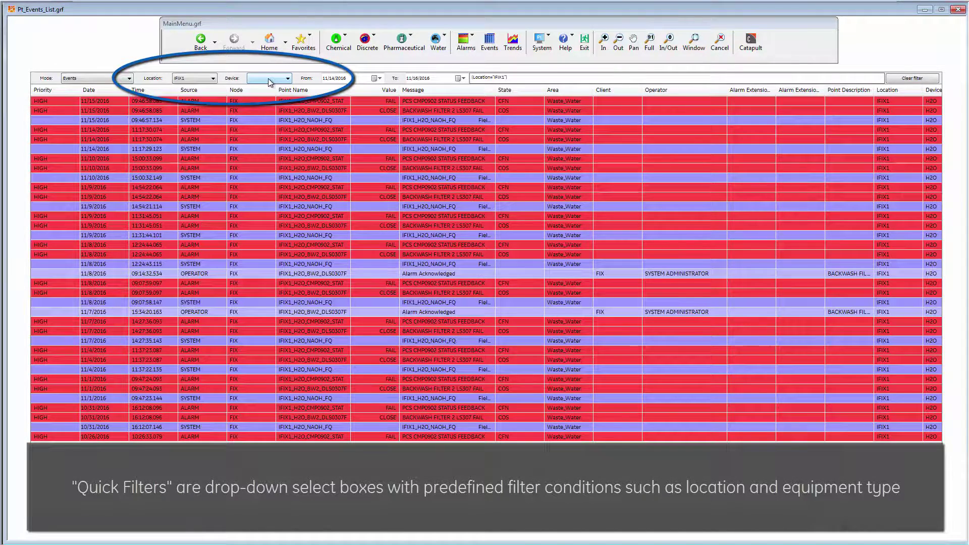
left_click(269, 81)
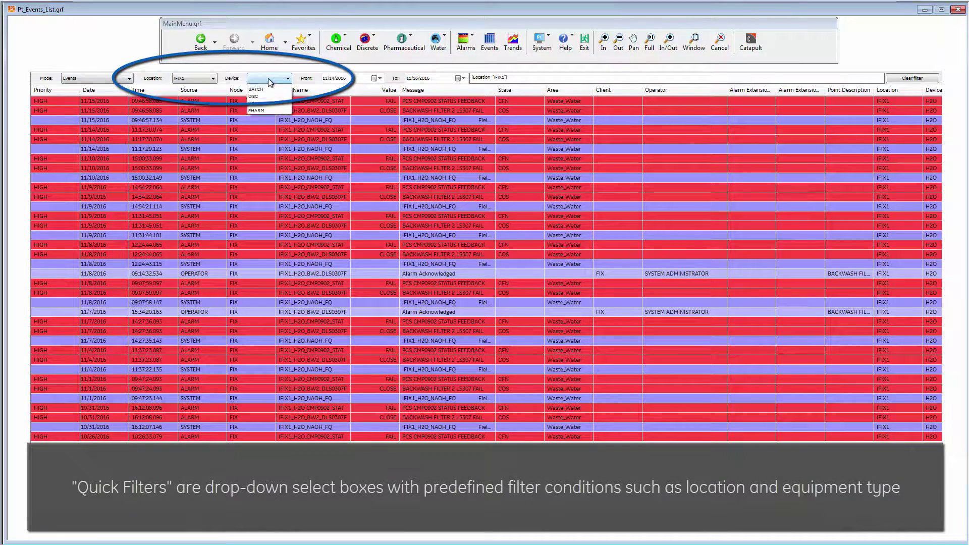
left_click(267, 109)
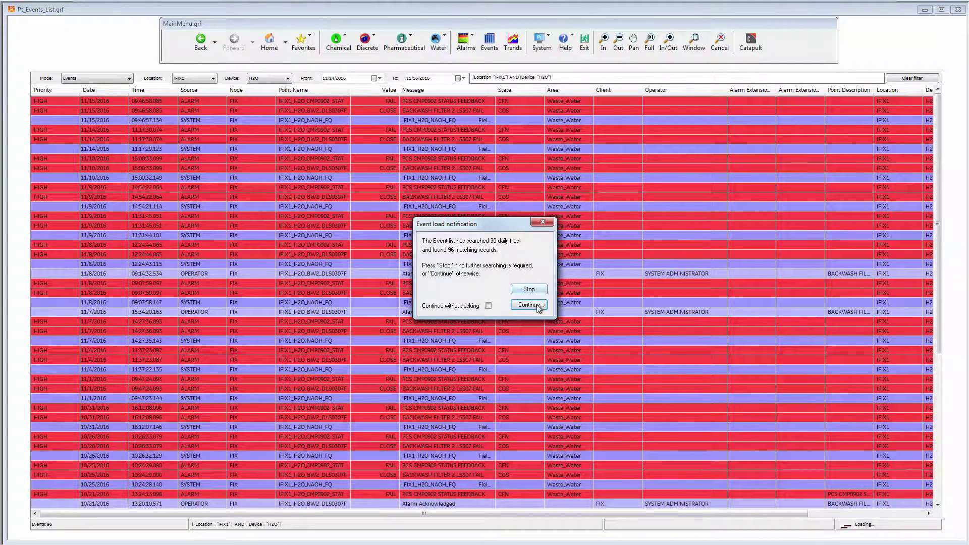
left_click(528, 305)
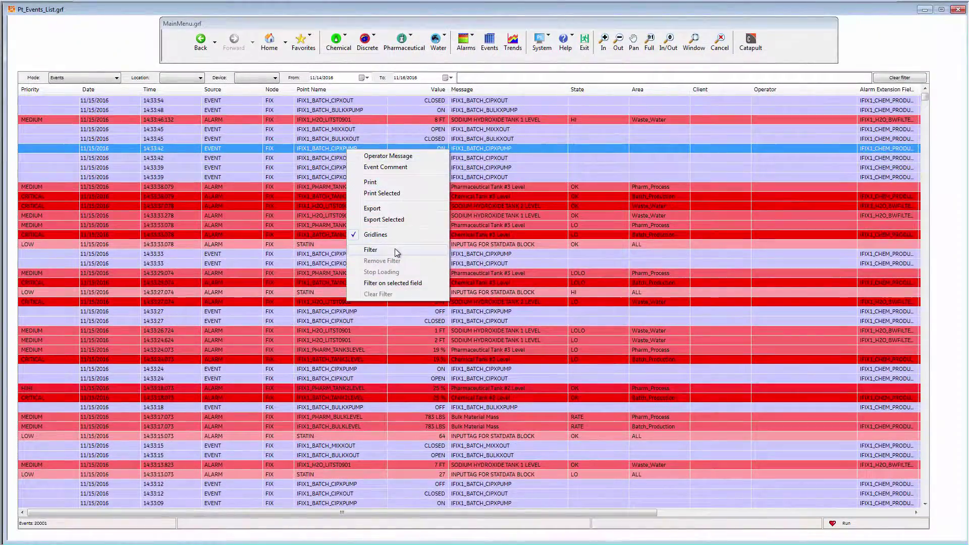
Build a custom filter showing only events whose Source contains 'operator'
left_click(396, 254)
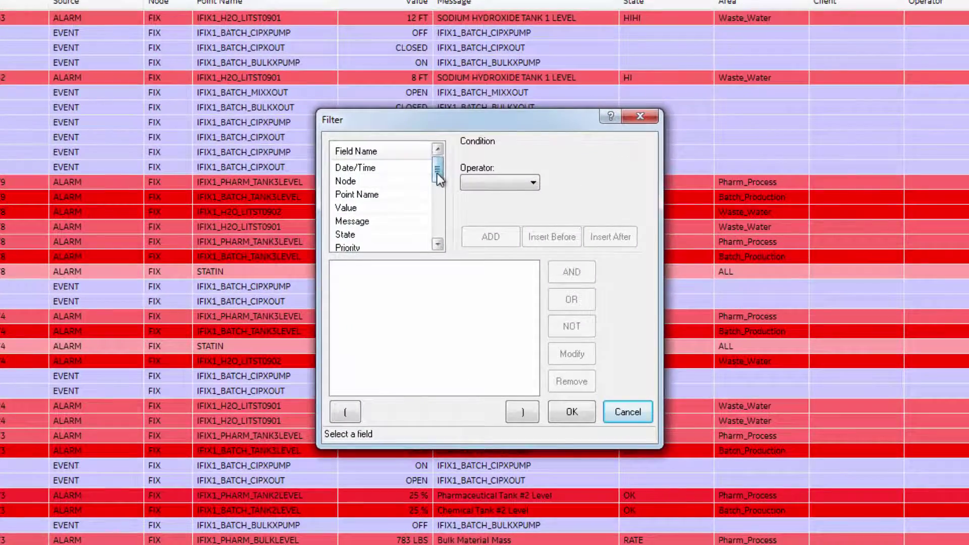
left_click_drag(437, 174, 437, 193)
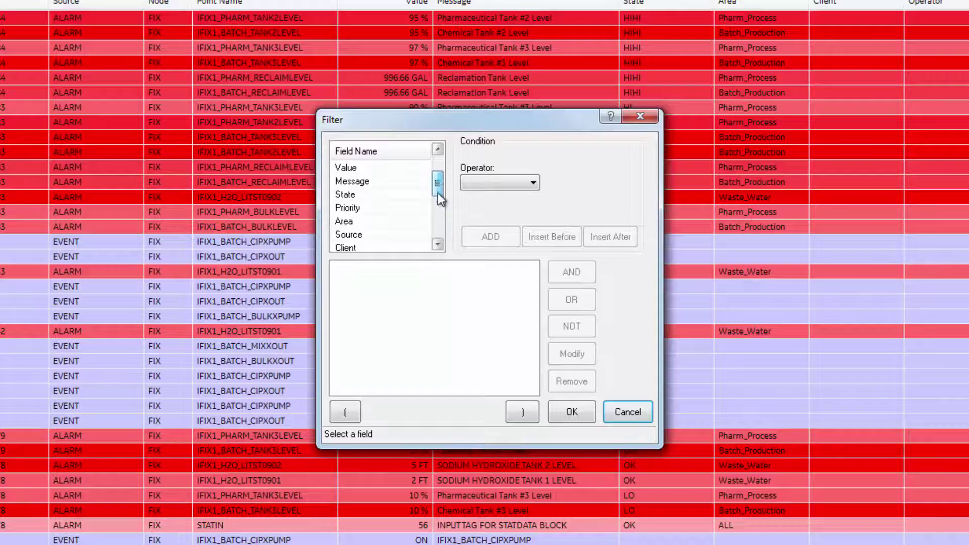
left_click(390, 239)
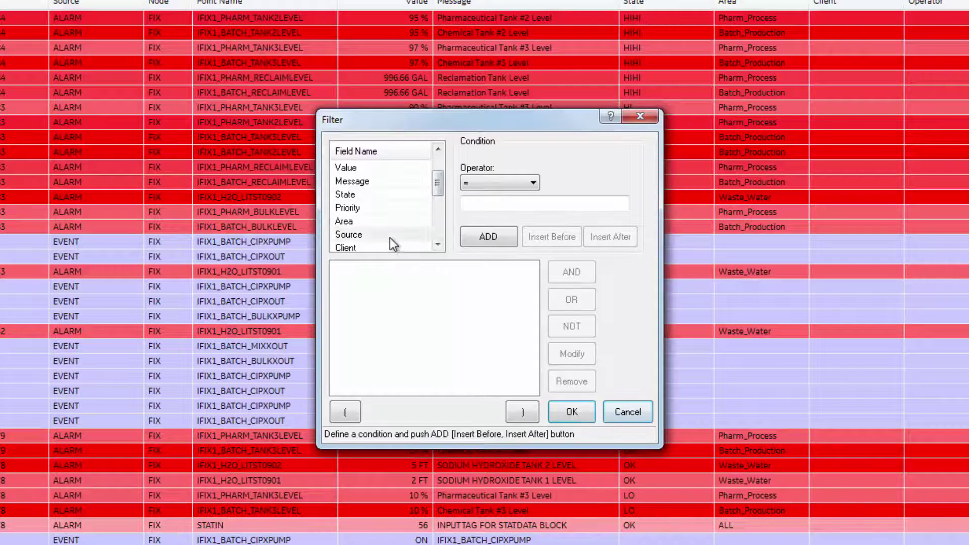
left_click(524, 180)
left_click(483, 217)
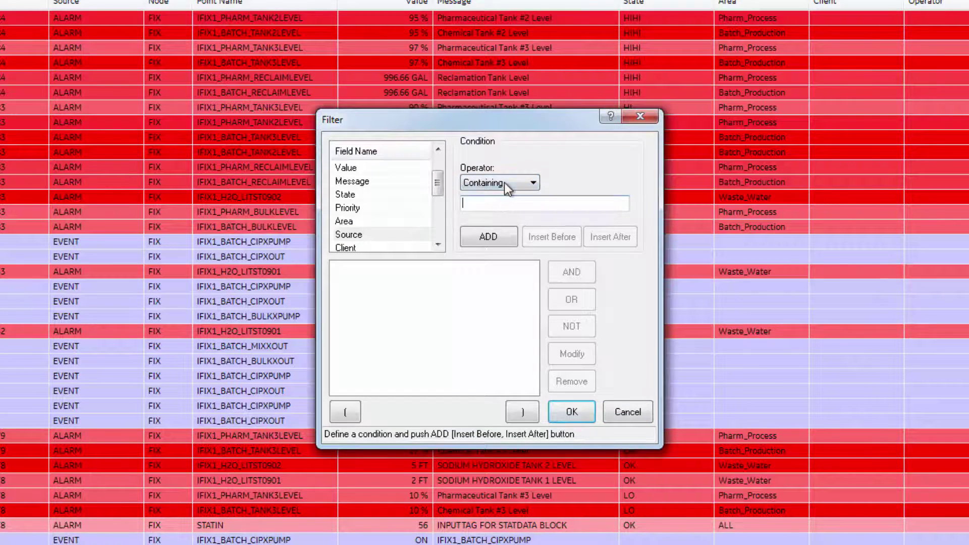
type("operator")
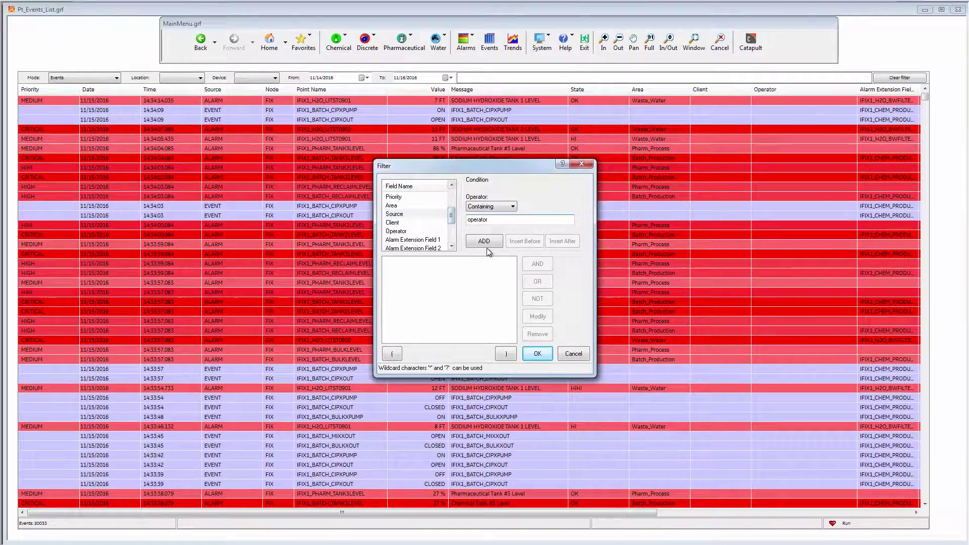
left_click(484, 244)
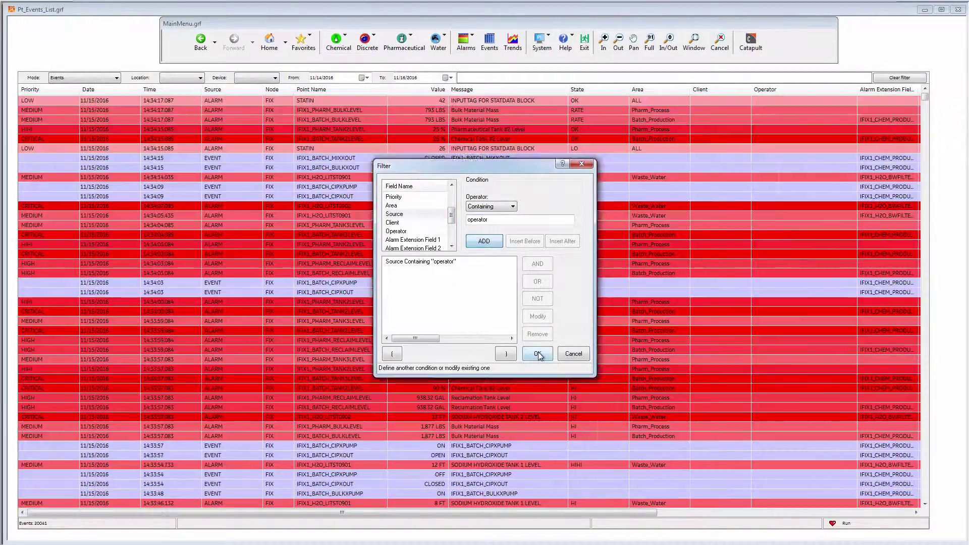
left_click(537, 354)
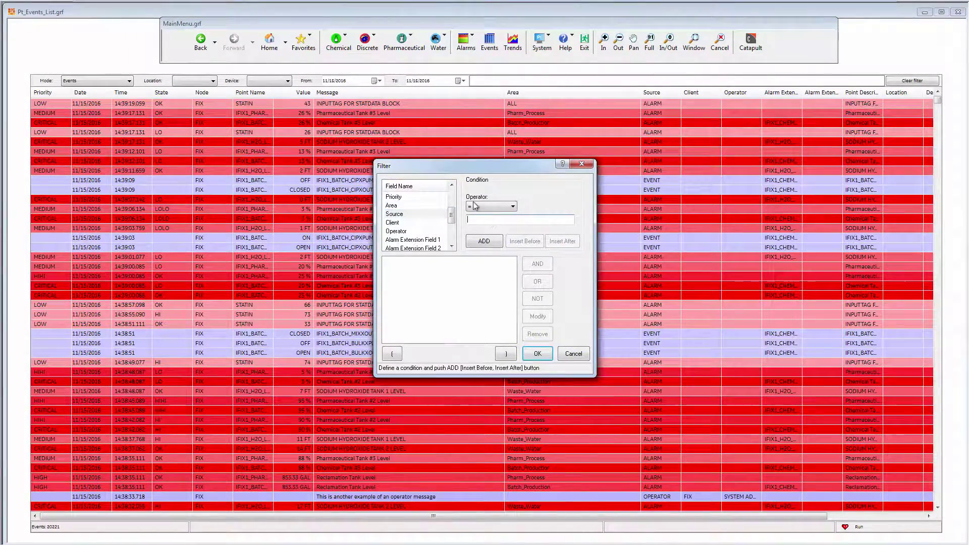
Refilter to Source = event and Location = ifix1, then stop the search to restore all events
type("event")
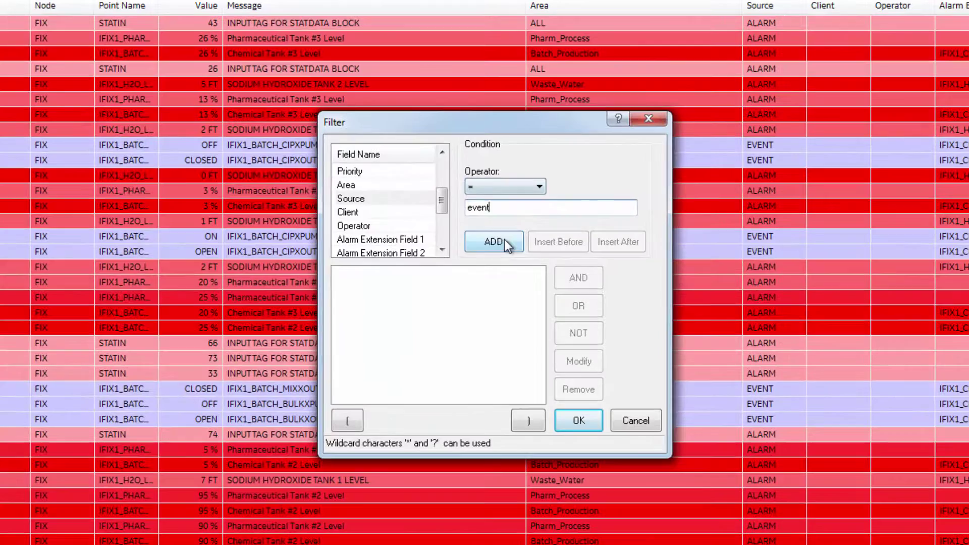
left_click(499, 240)
left_click_drag(443, 203, 444, 213)
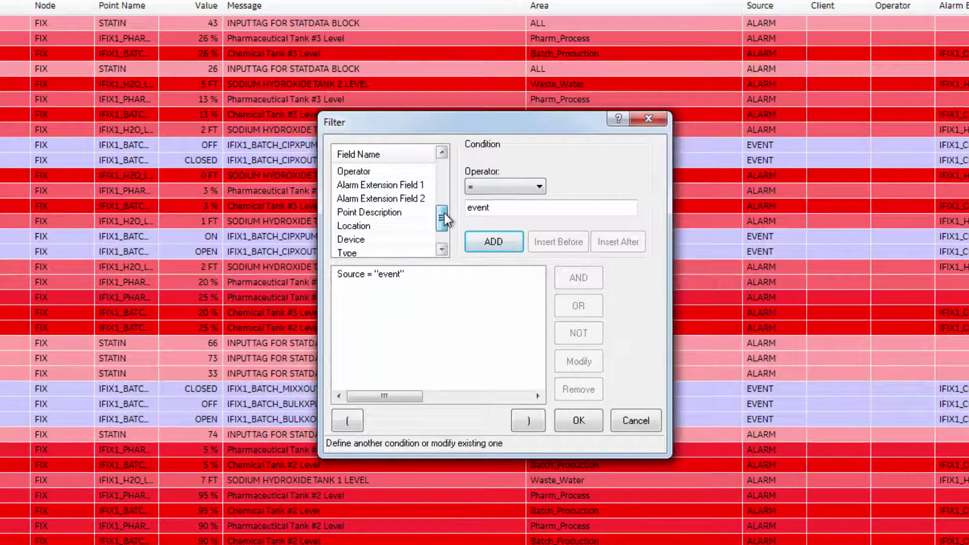
left_click(384, 225)
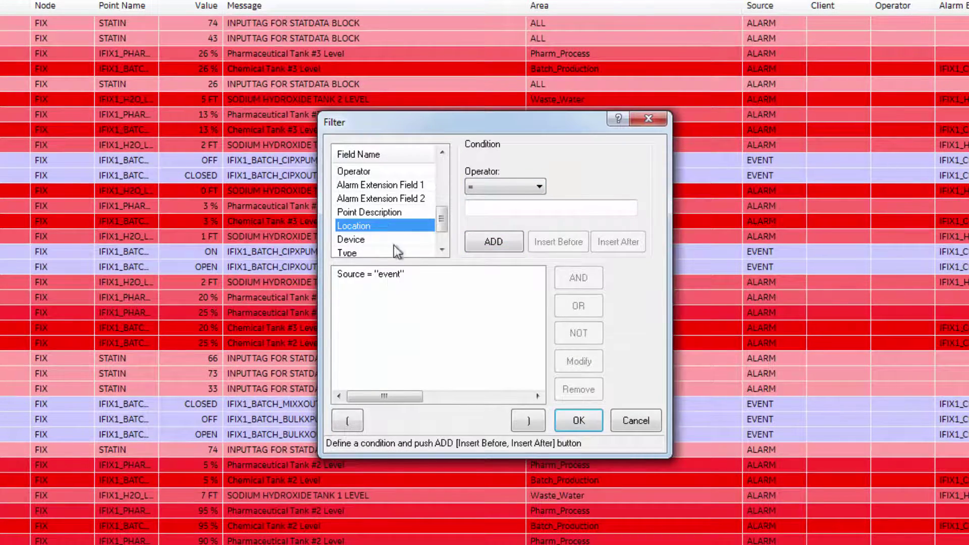
left_click(516, 208)
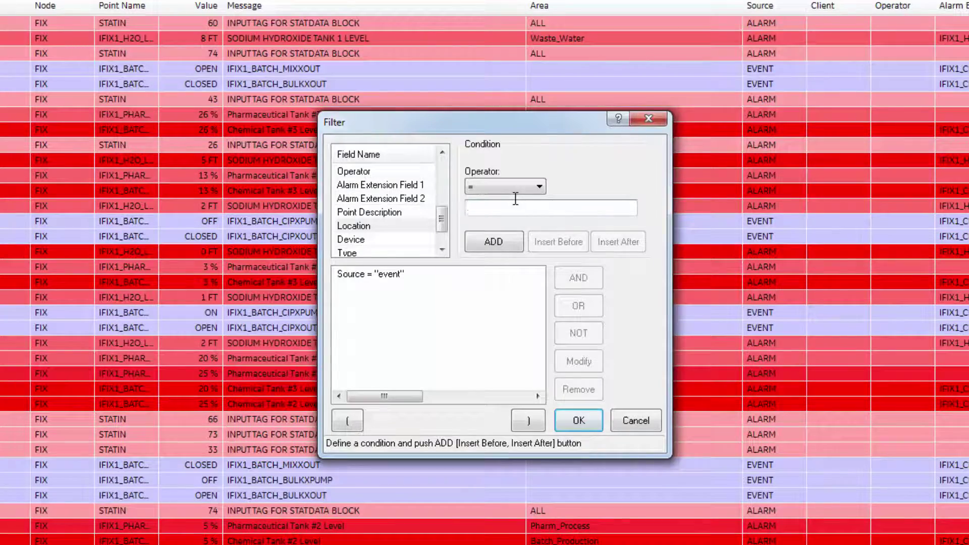
type("ifix1")
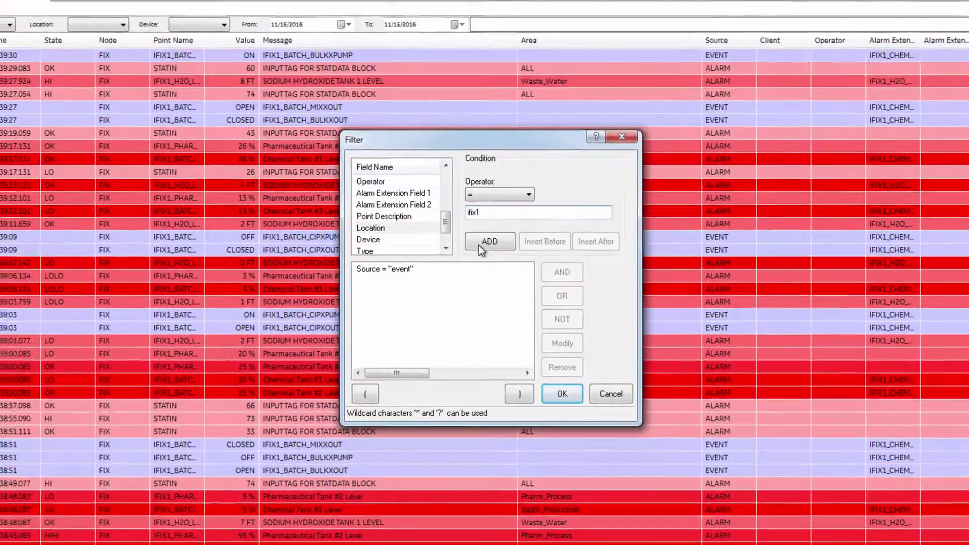
left_click(494, 241)
left_click(579, 420)
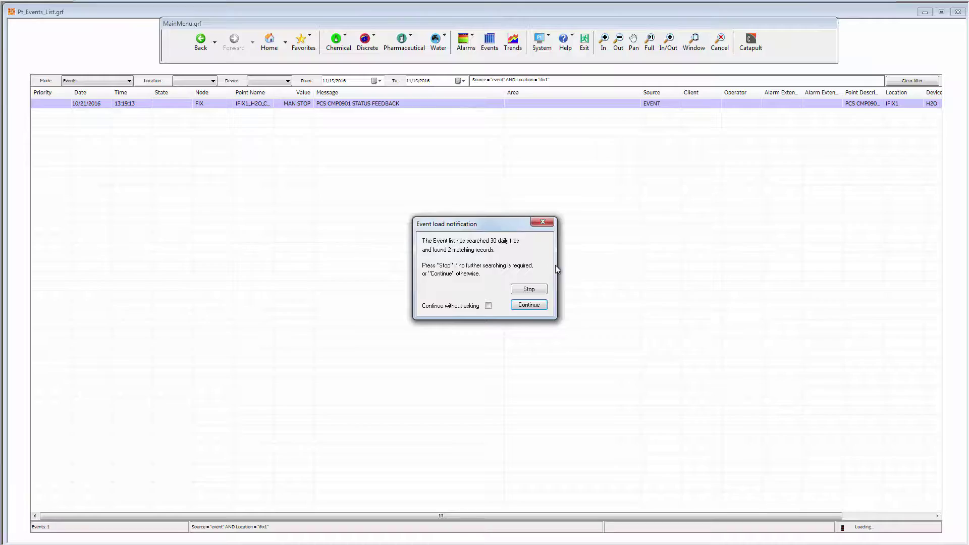
left_click(528, 288)
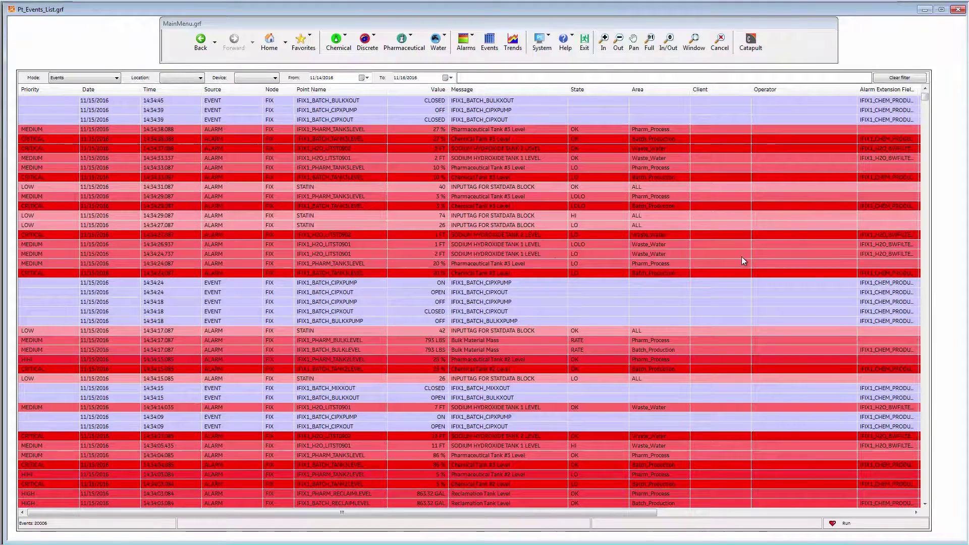
Filter on a CRITICAL event's Priority field so only CRITICAL events remain
left_click(41, 150)
left_click(41, 159)
right_click(41, 158)
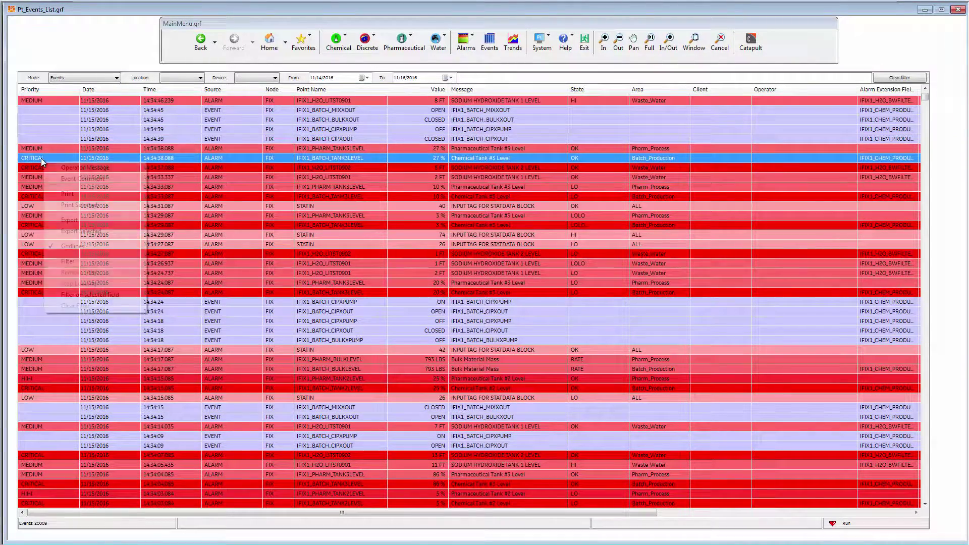
left_click(101, 297)
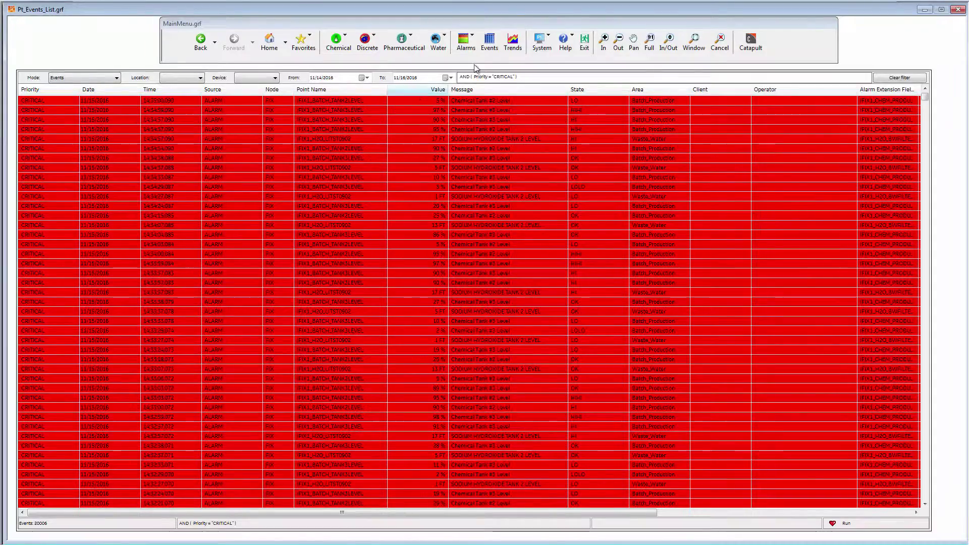
left_click(437, 43)
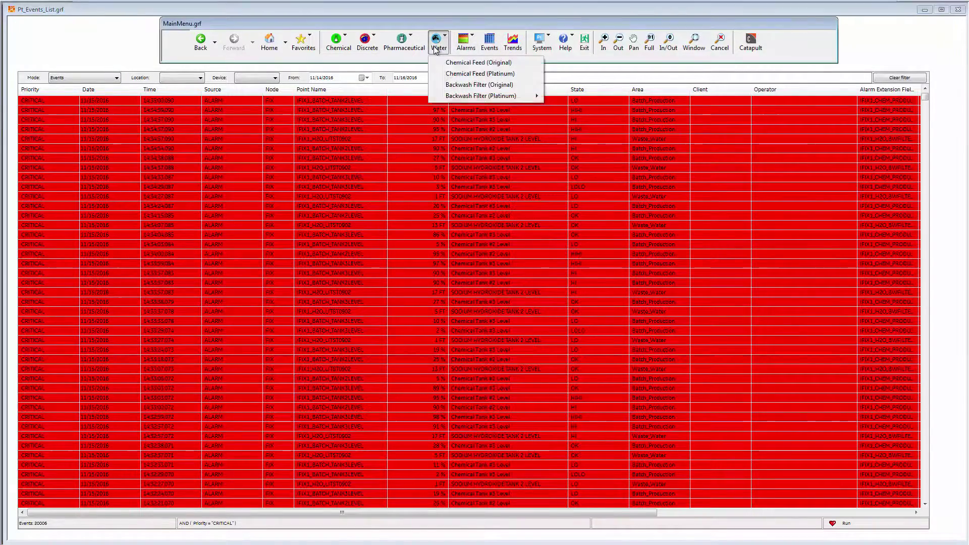
left_click(487, 75)
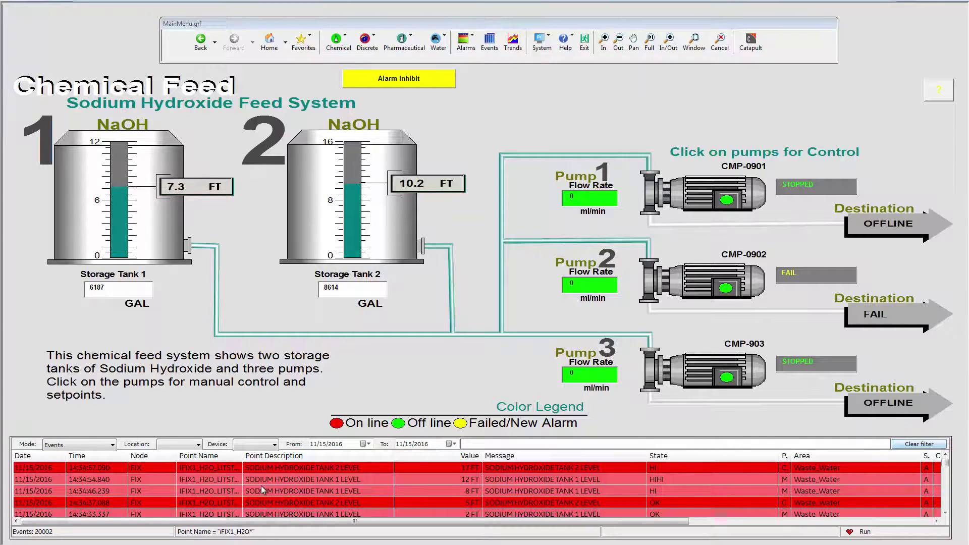
left_click(489, 43)
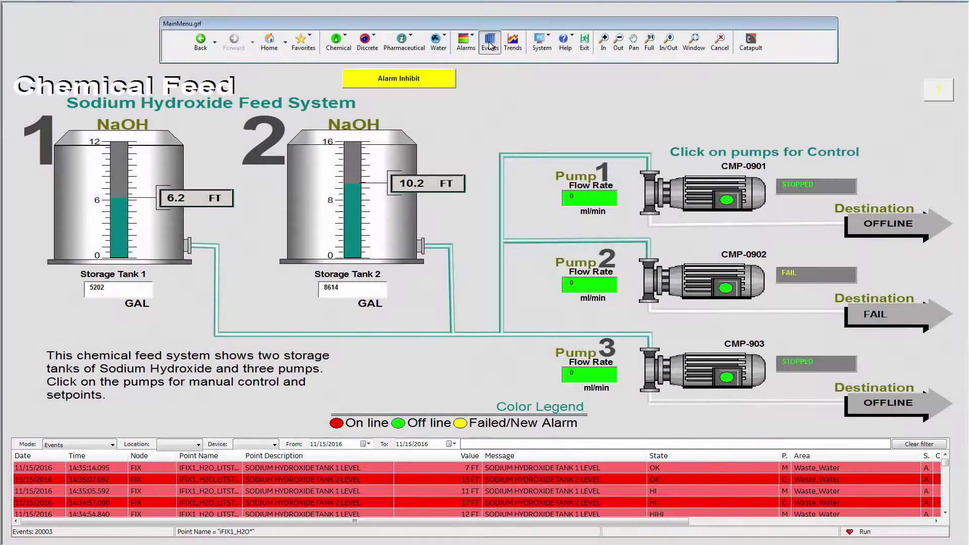
Open the full Pt_Events_List, start exporting a selected event, review CSV/XML formats, then cancel
left_click(489, 46)
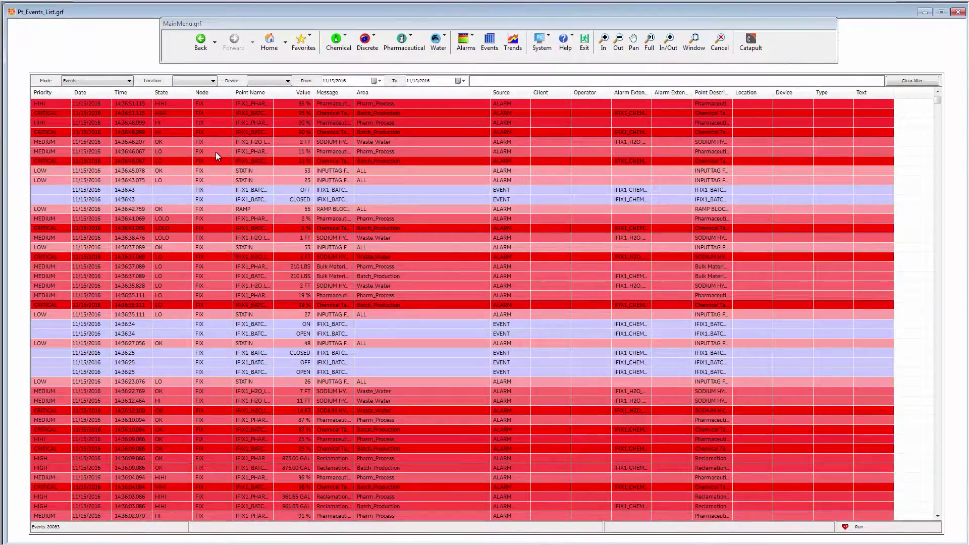
right_click(216, 153)
left_click(264, 223)
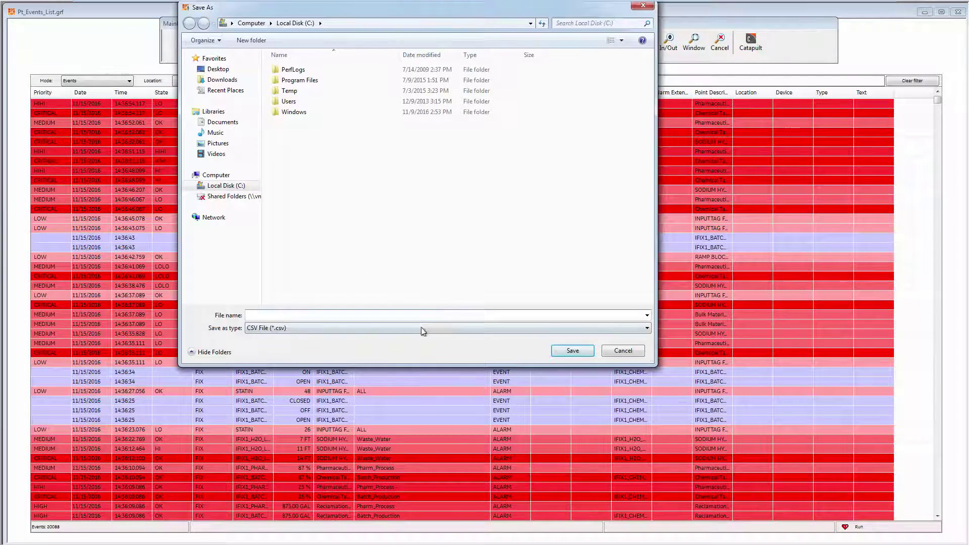
left_click(423, 329)
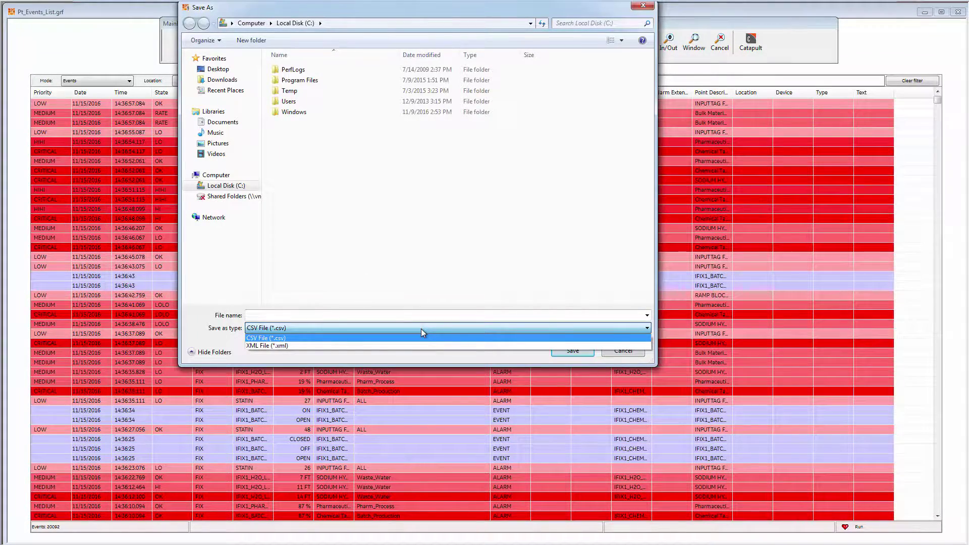
left_click(421, 329)
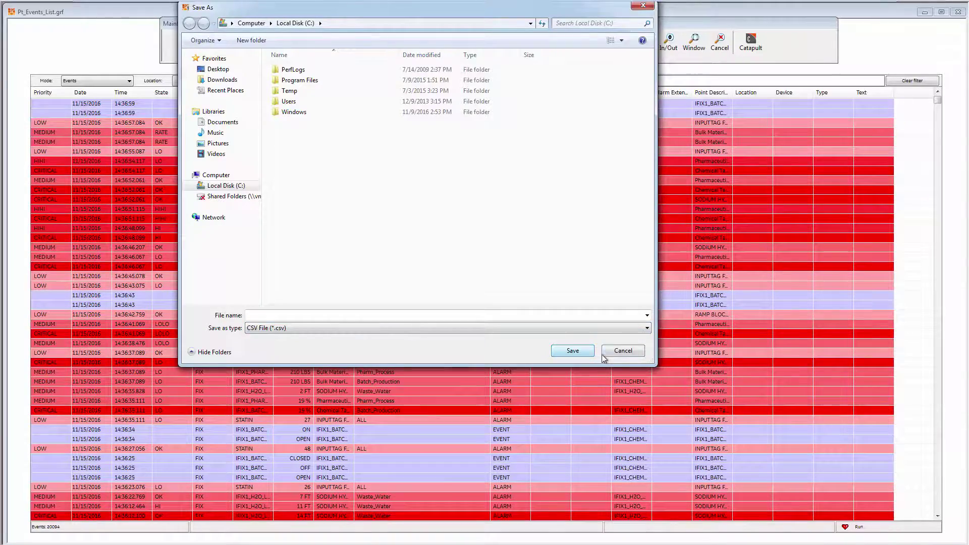
left_click(603, 354)
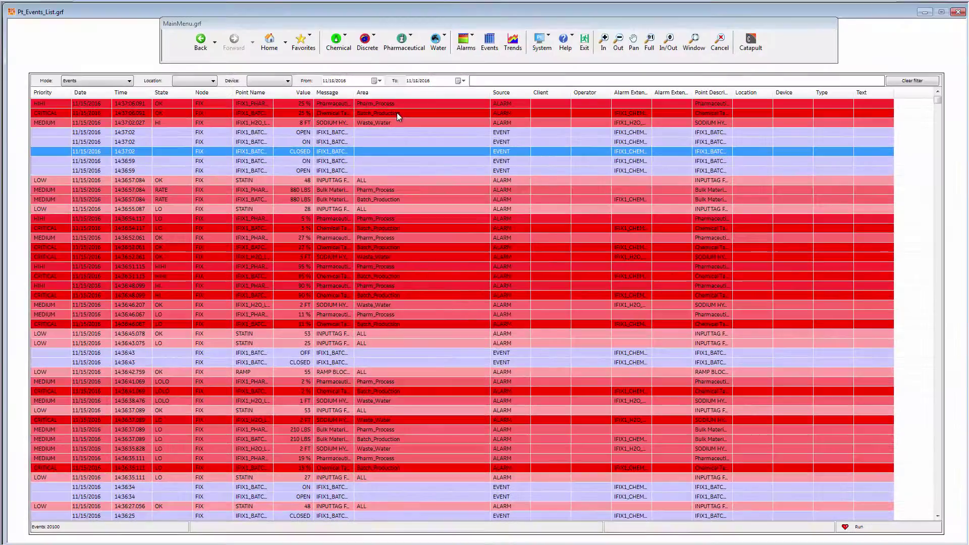
Comment the 12 FT tank level event with 'This is an example event message...' and widen the Message column
left_click(396, 113)
right_click(398, 114)
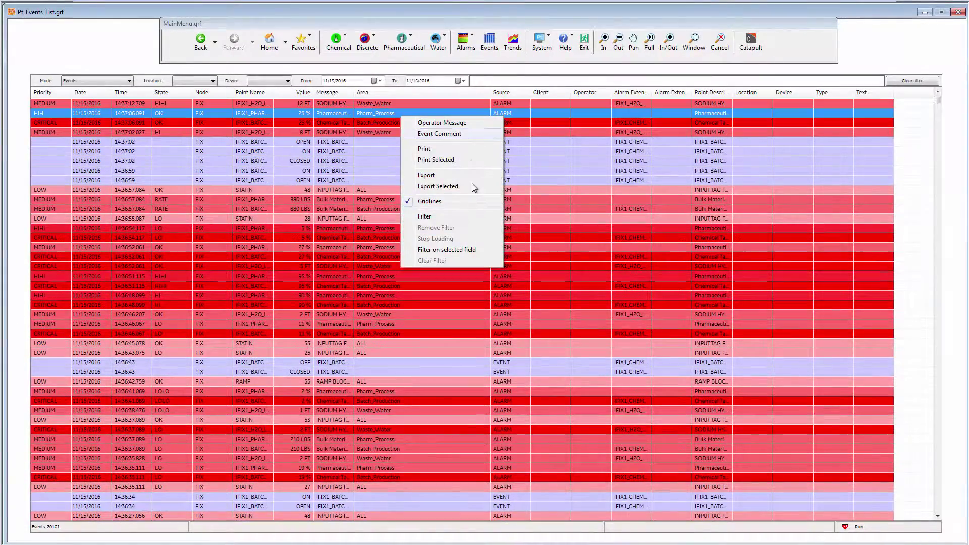
left_click(440, 136)
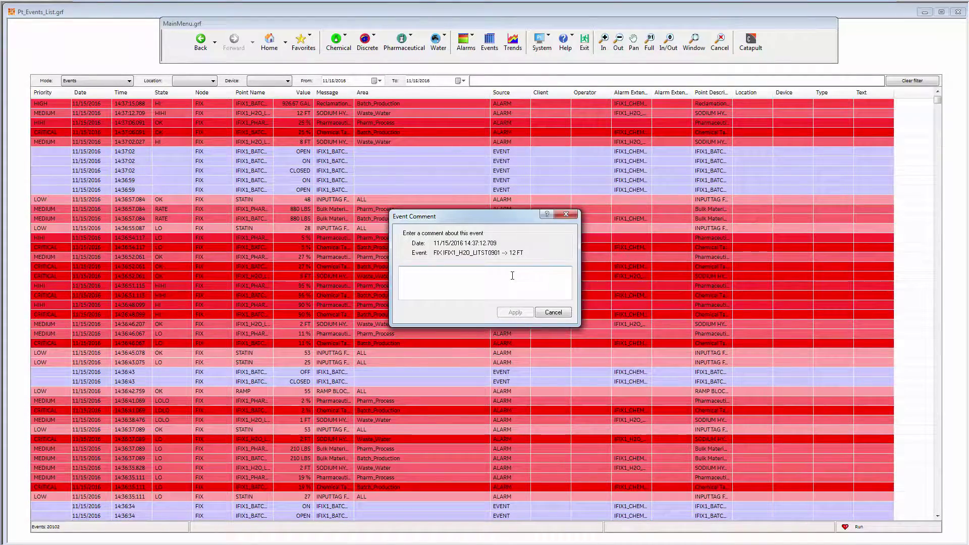
type("THis")
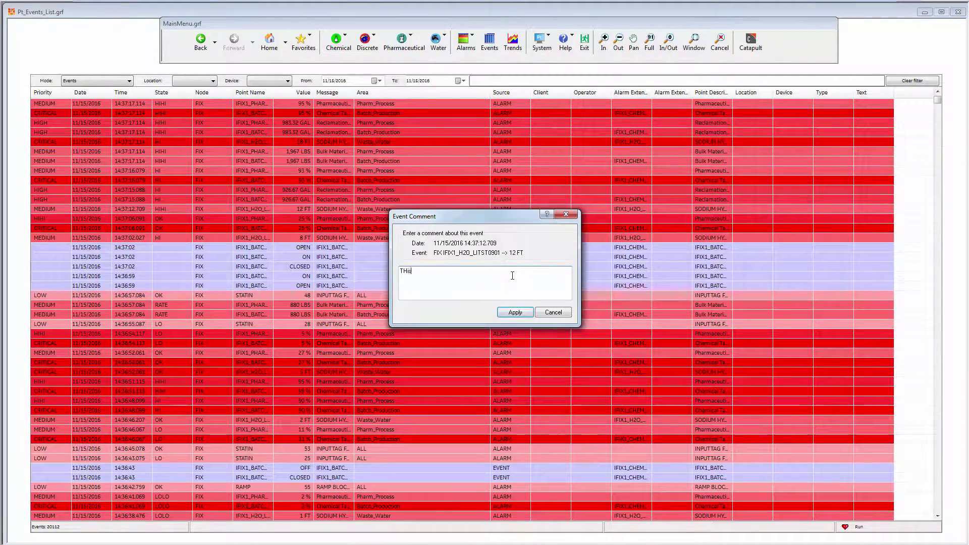
type(" is")
key("BackSpace")
key("BackSpace")
key("BackSpace")
key("BackSpace")
key("BackSpace")
key("BackSpace")
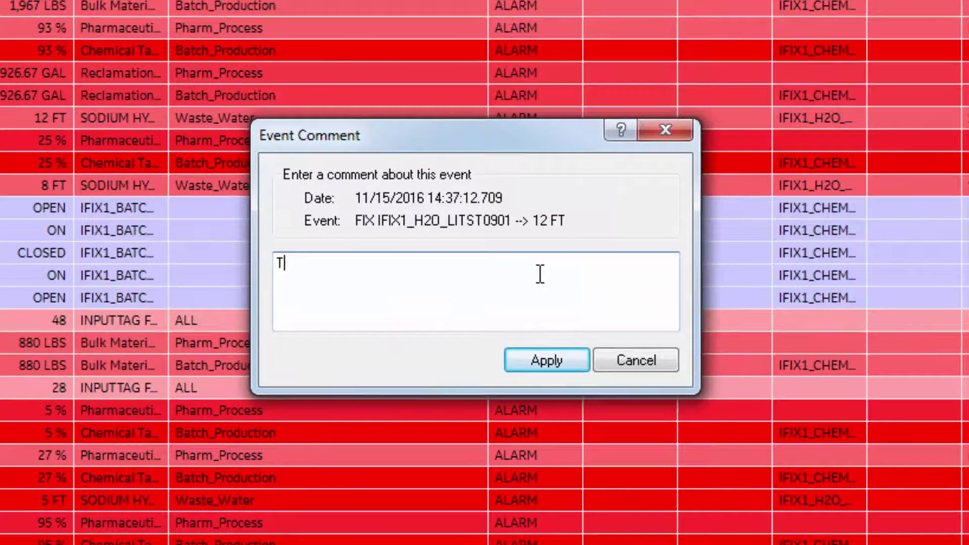
type("his is an example even")
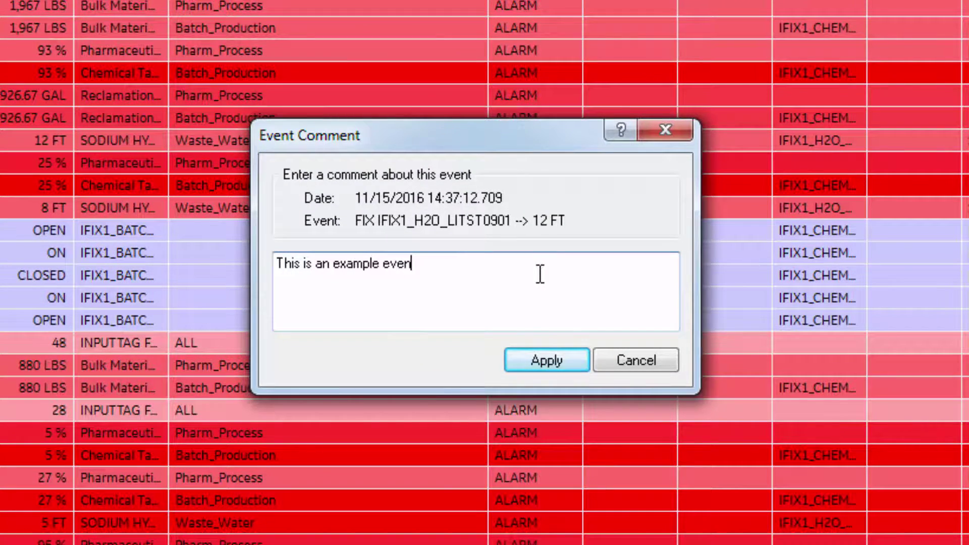
type("t message")
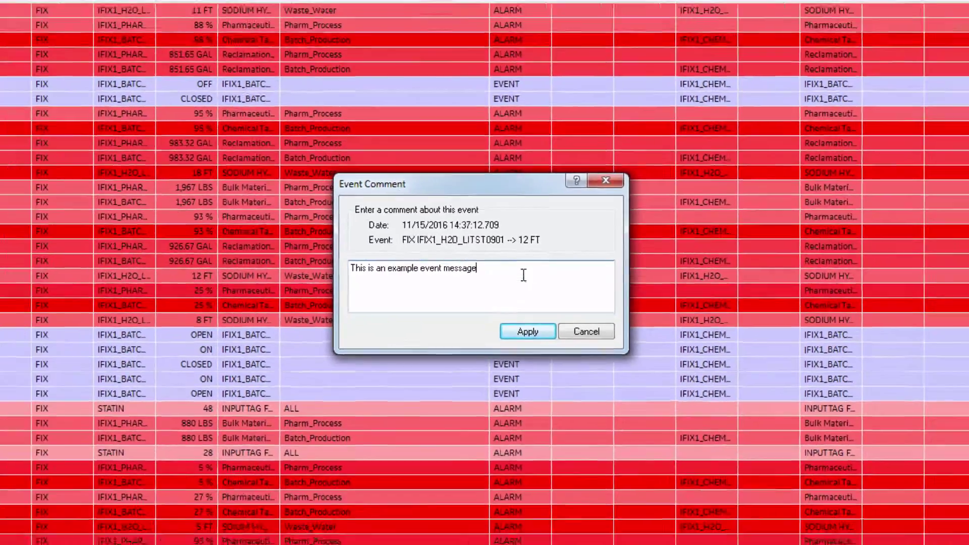
type("...")
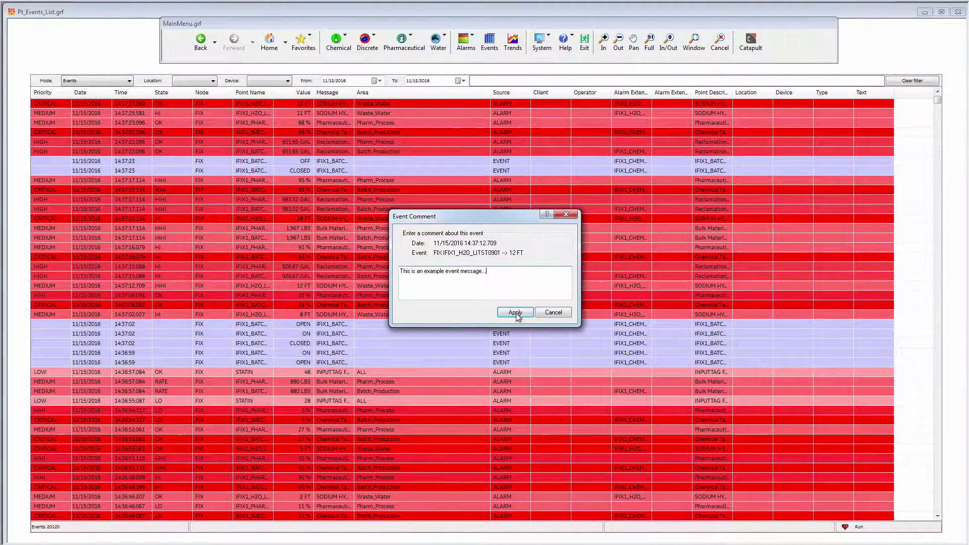
left_click(515, 312)
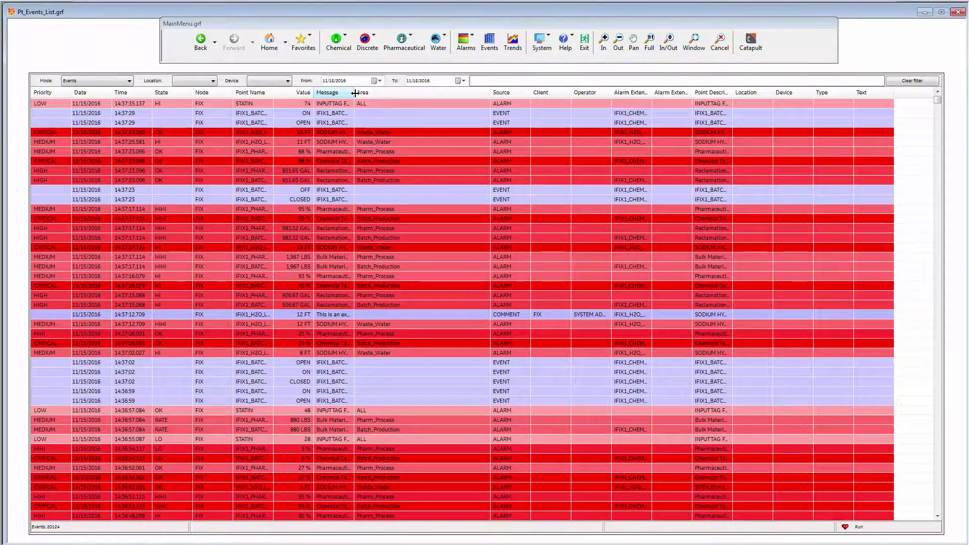
left_click_drag(354, 93, 443, 92)
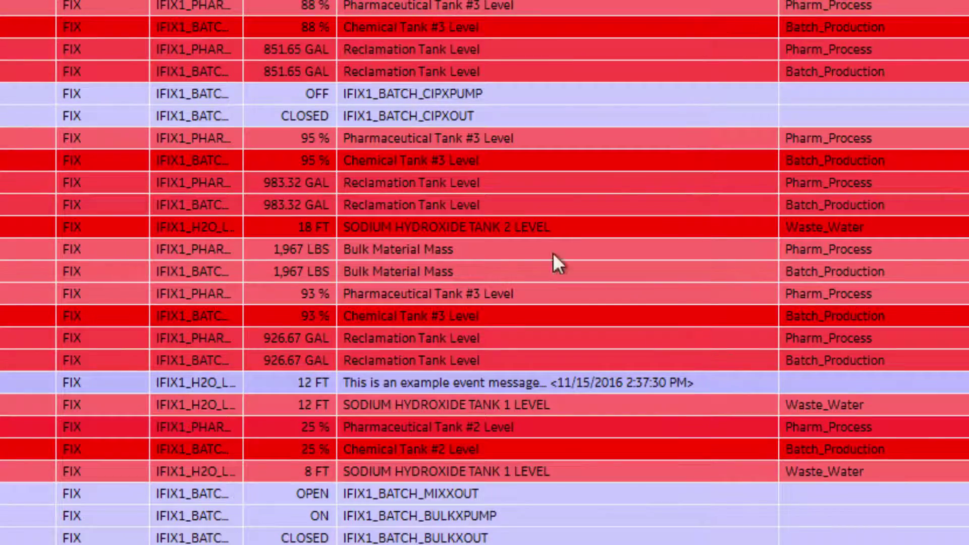
left_click(456, 381)
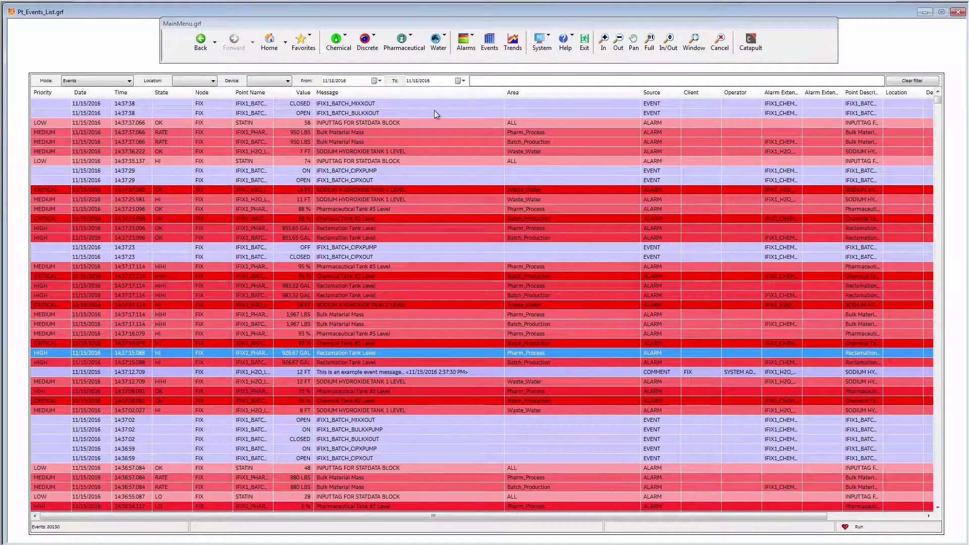
Post operator messages 'This is an example operator message...' and 'This is another example of an operator message'
right_click(416, 115)
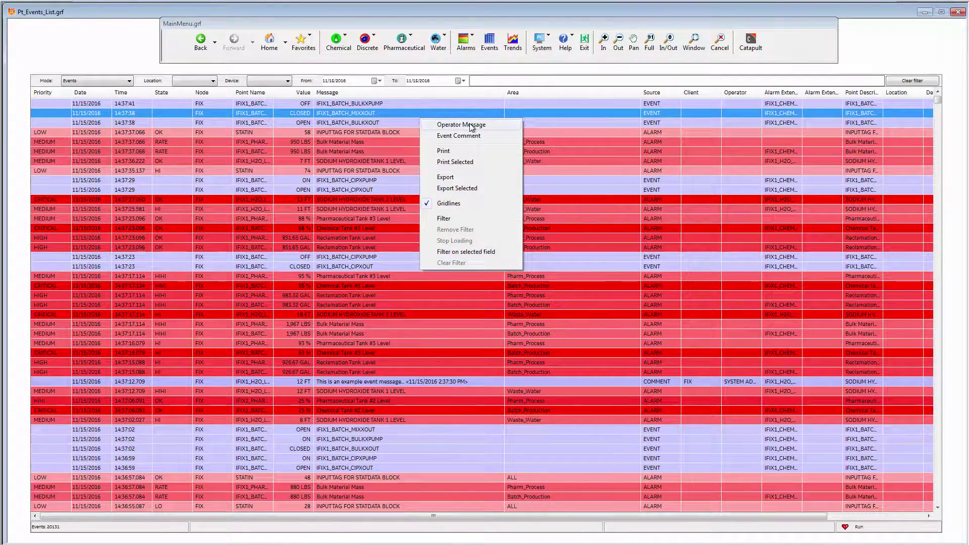
left_click(461, 125)
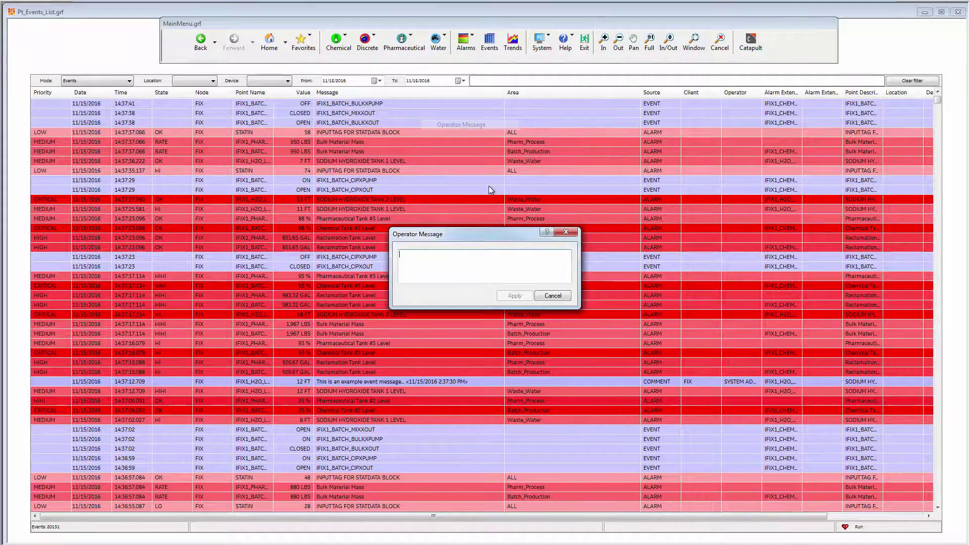
type("This is a")
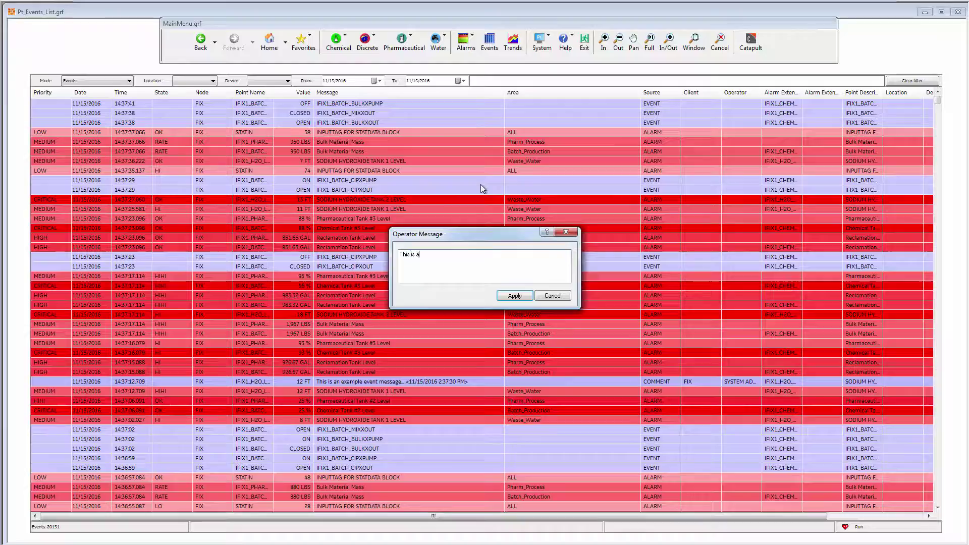
type("n example o")
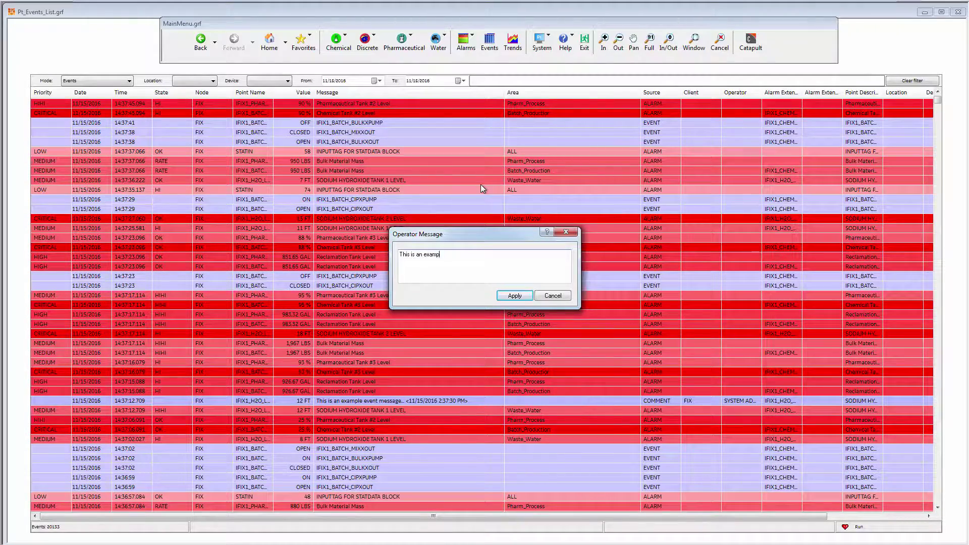
type("perator ")
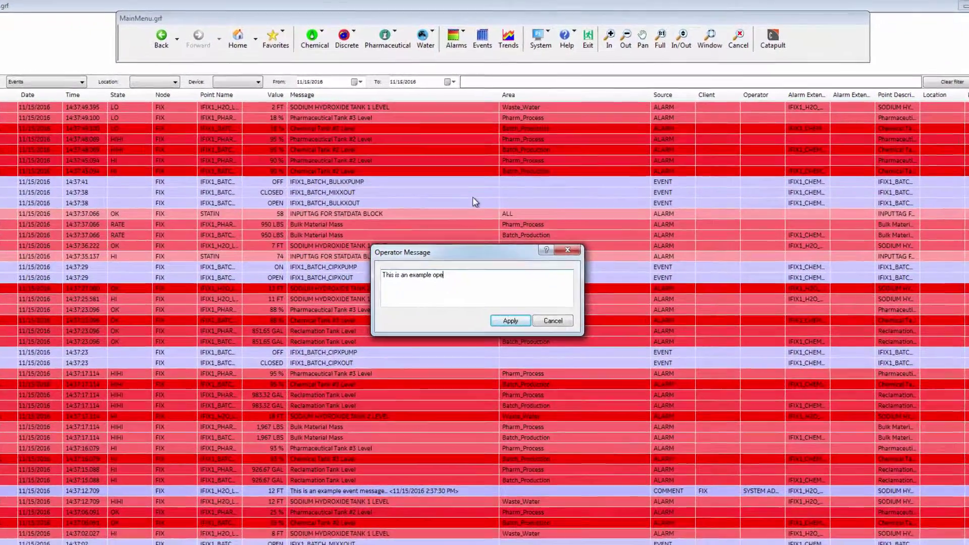
type("mess")
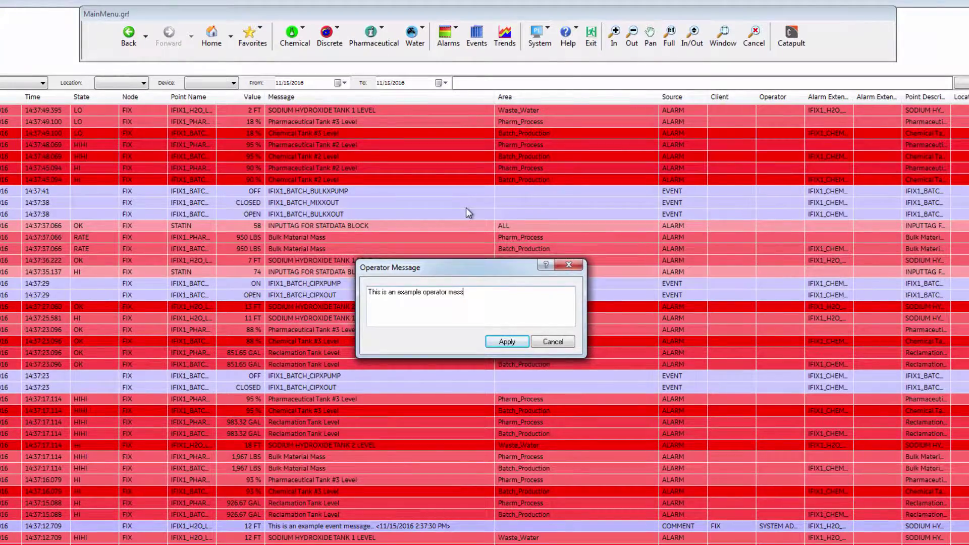
type("age...")
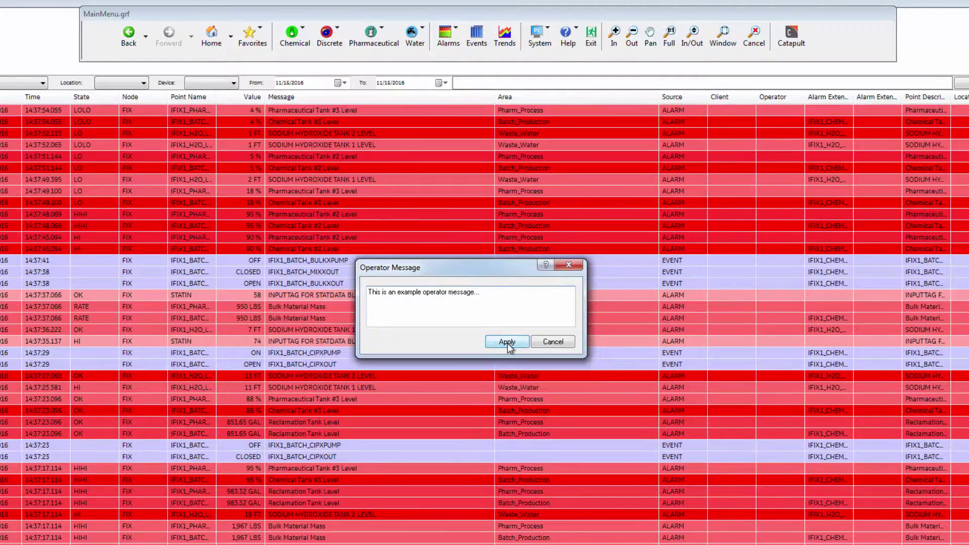
left_click(507, 341)
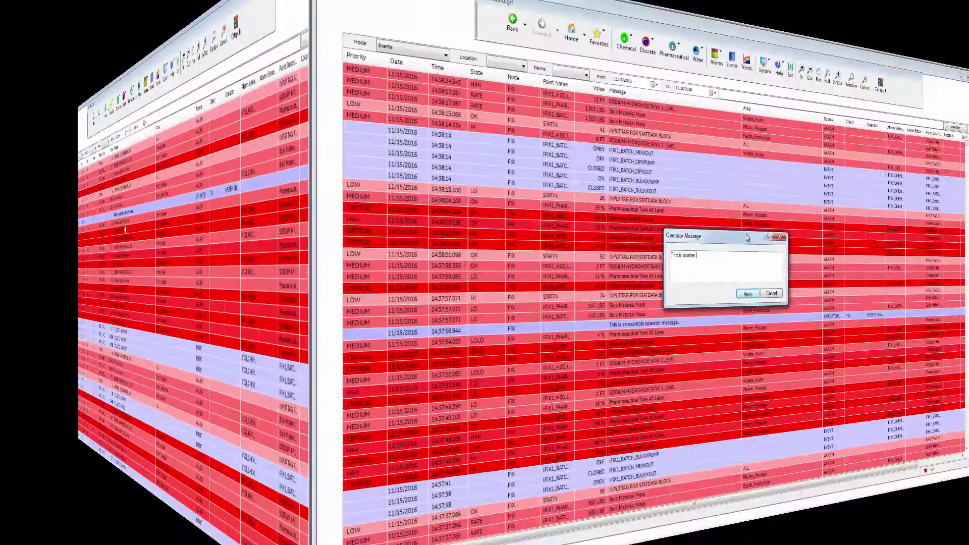
type("ample of ")
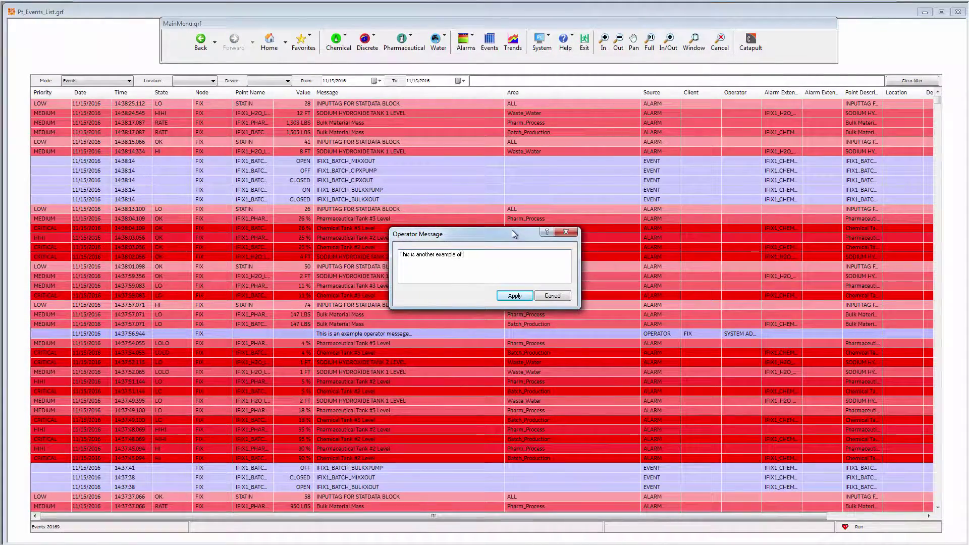
type("an operato")
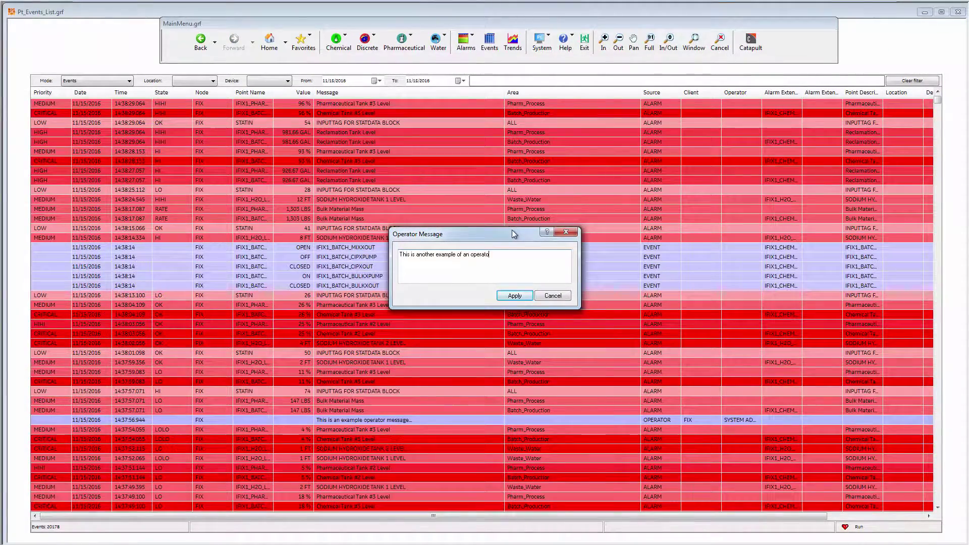
type("r message")
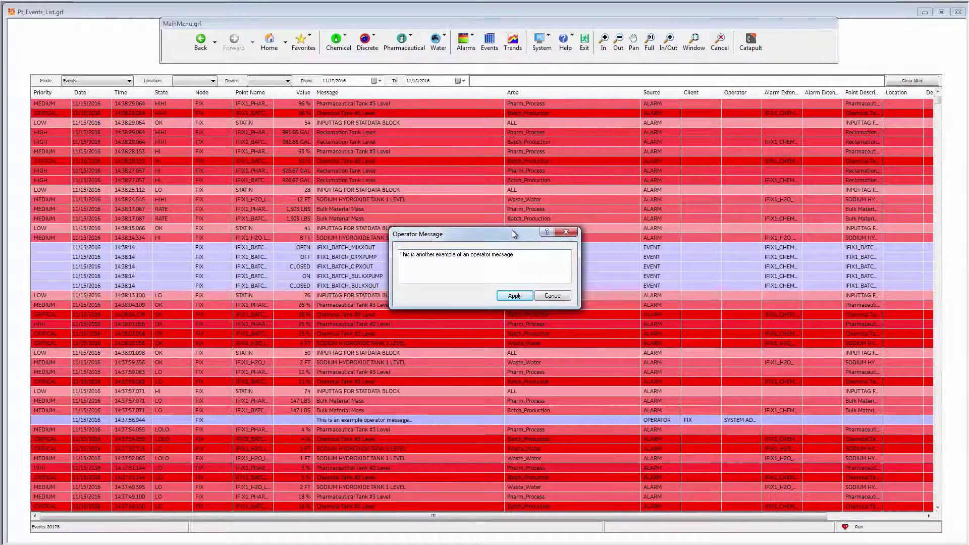
key("Return")
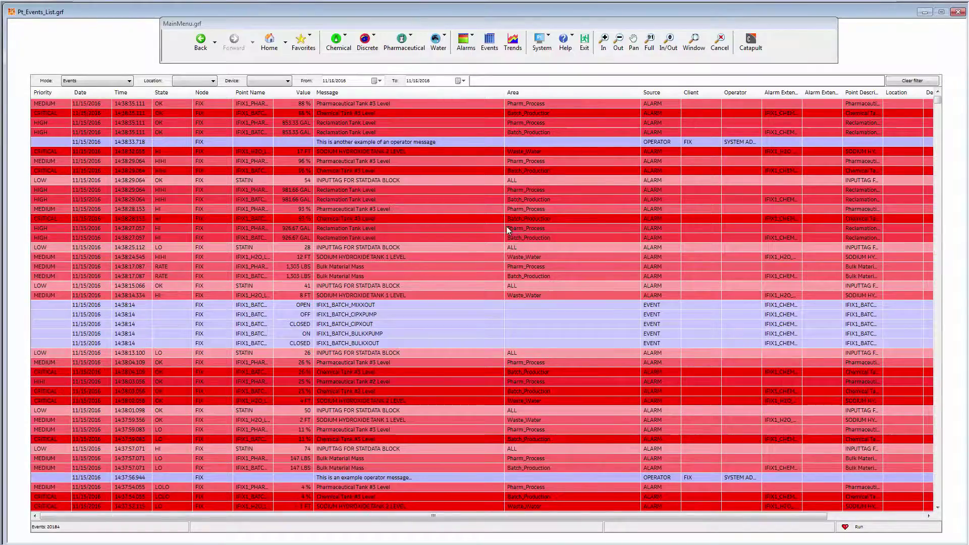
left_click(378, 143)
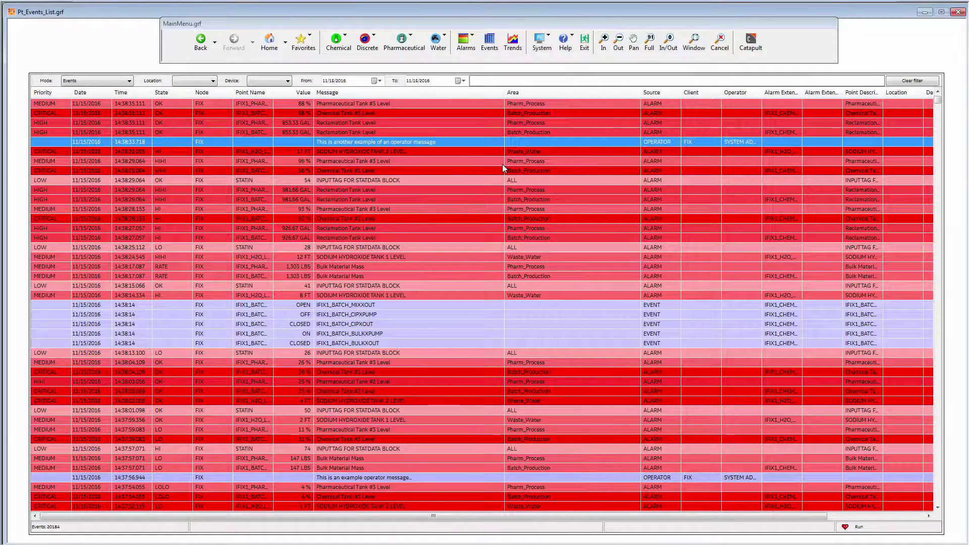